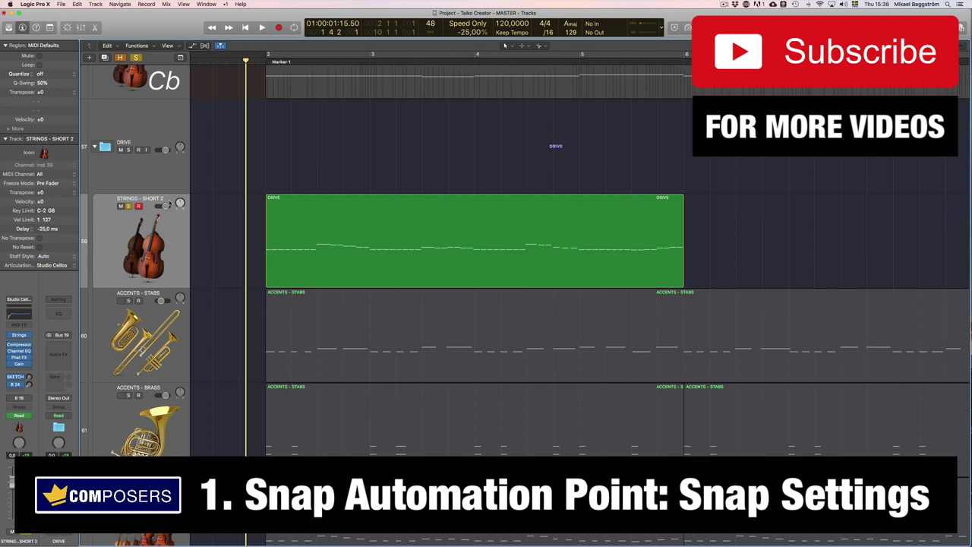
Step: Play a short stretch of the strings track's DRIVE region, then stop playback
key(space)
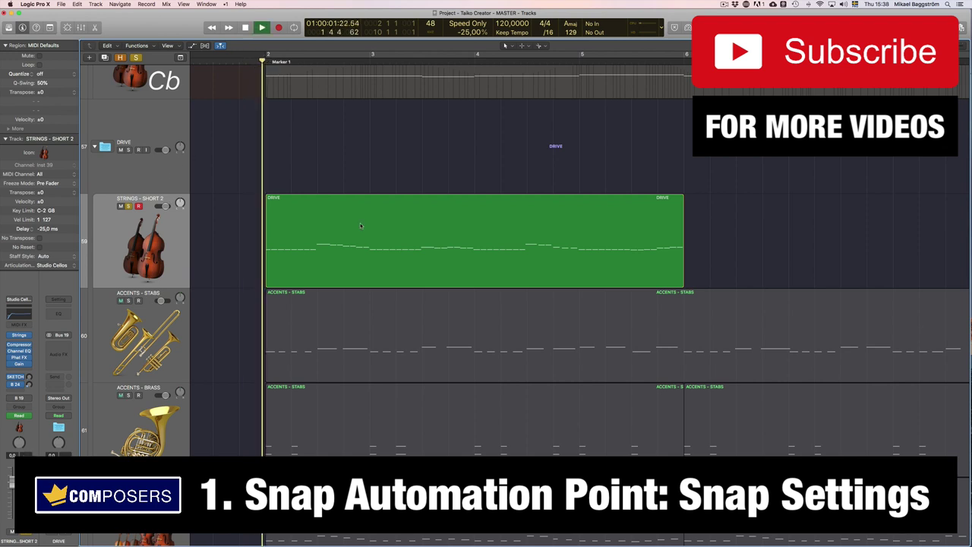
key(space)
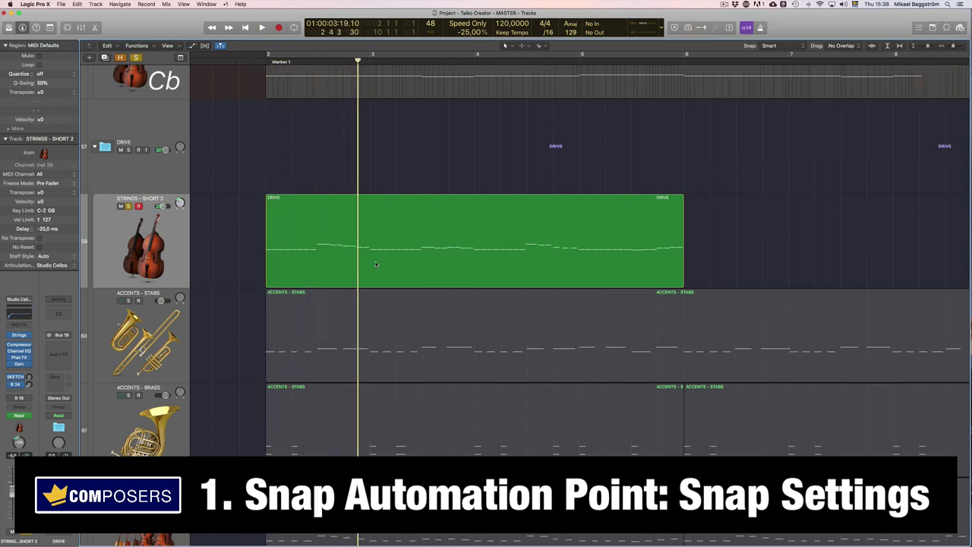
Step: Show the track automation lanes and place the playhead at the start of bar 3
key(a)
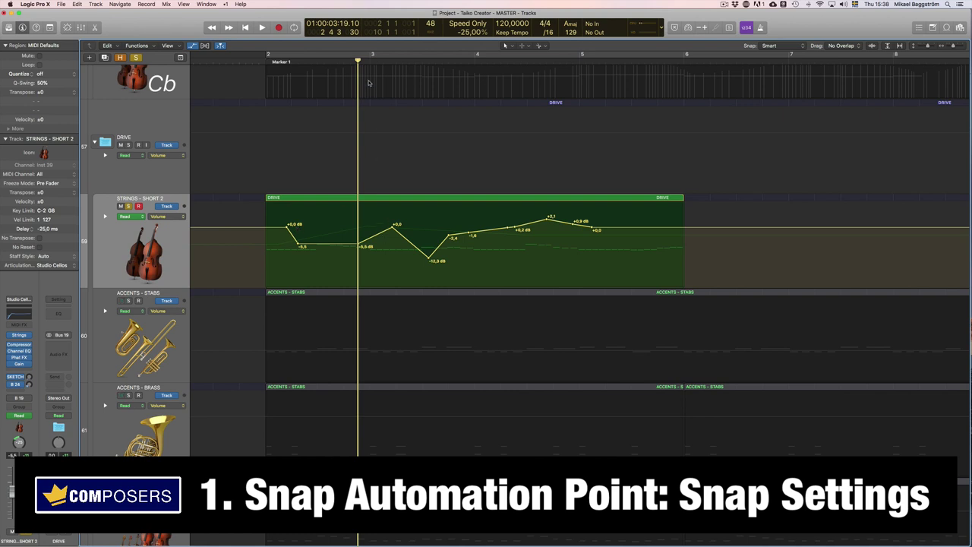
click(394, 228)
click(372, 66)
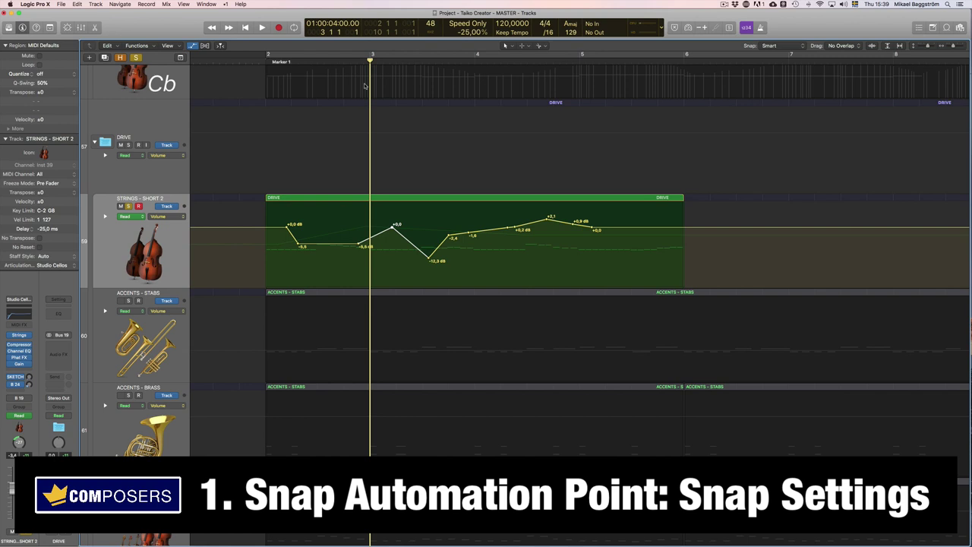
Step: Zoom to fit the DRIVE region and drag the +0,0 dB point left toward bar 3
click(435, 202)
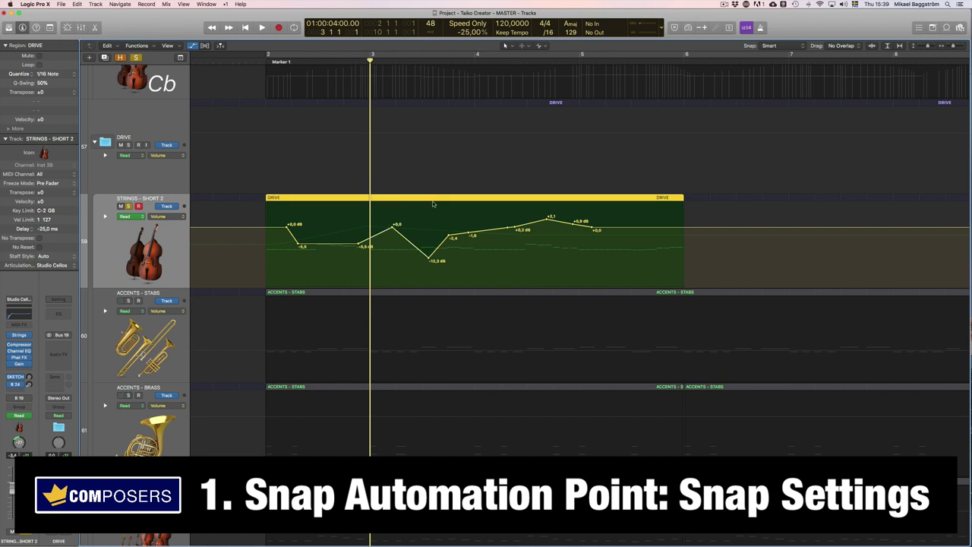
key(z)
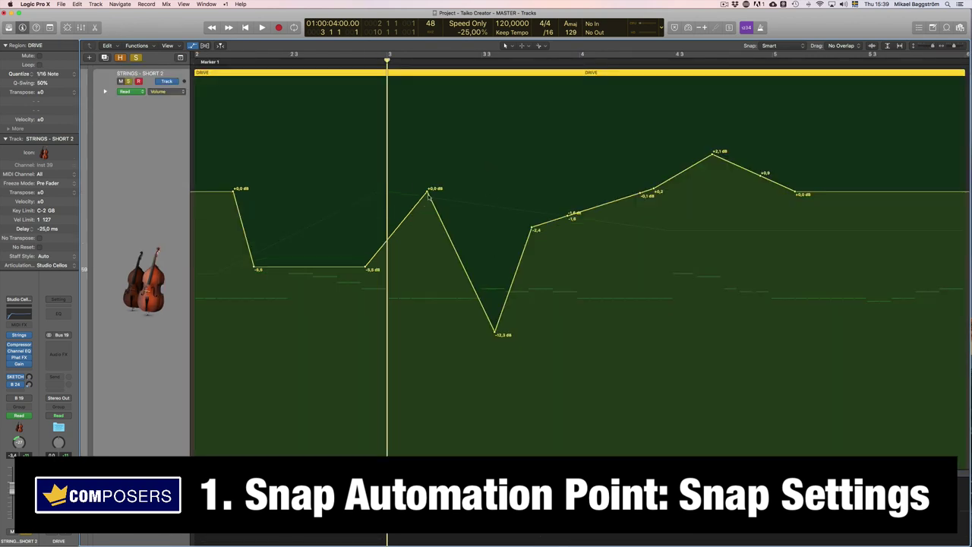
mouse_move(428, 193)
mouse_down()
mouse_move(377, 192)
mouse_move(414, 191)
mouse_up()
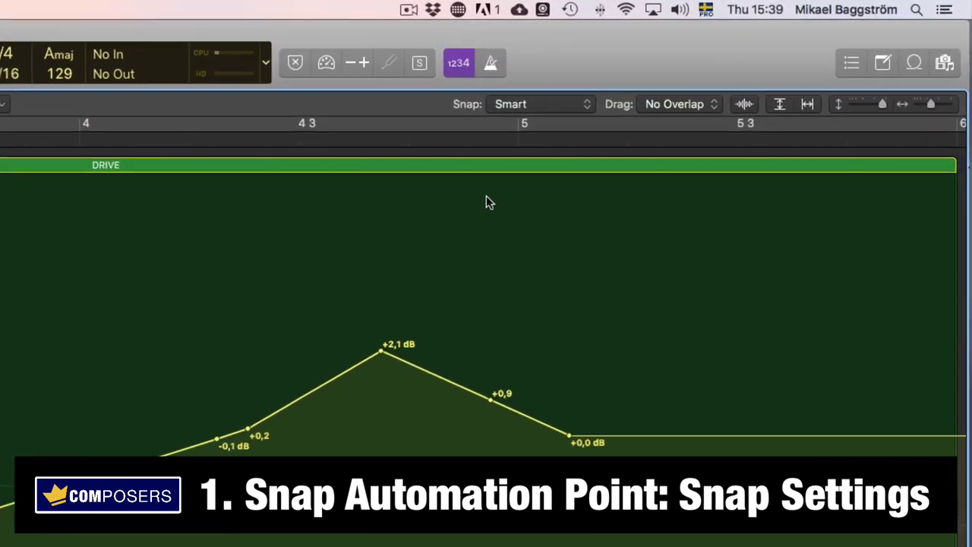
Step: Set Snap Automation to Active in the Snap pop-up
click(572, 105)
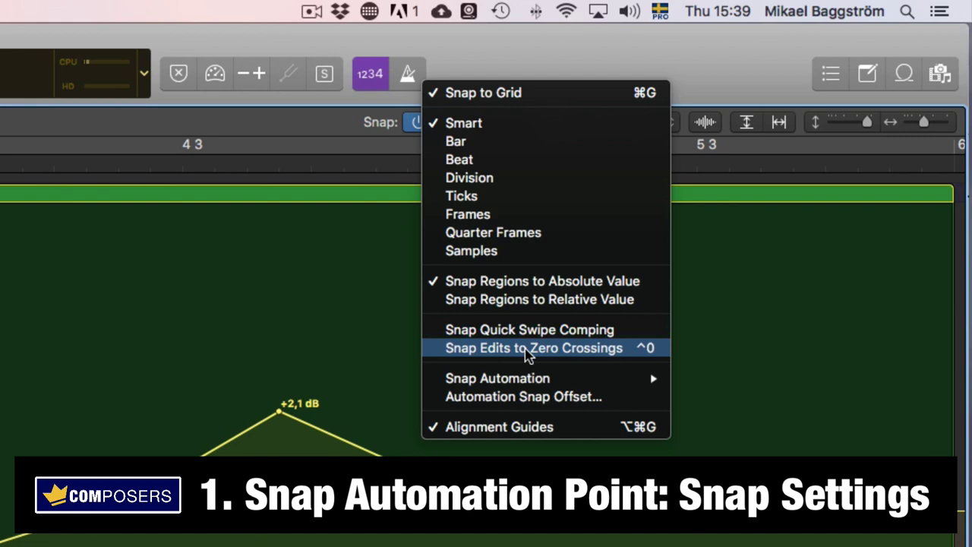
mouse_move(507, 384)
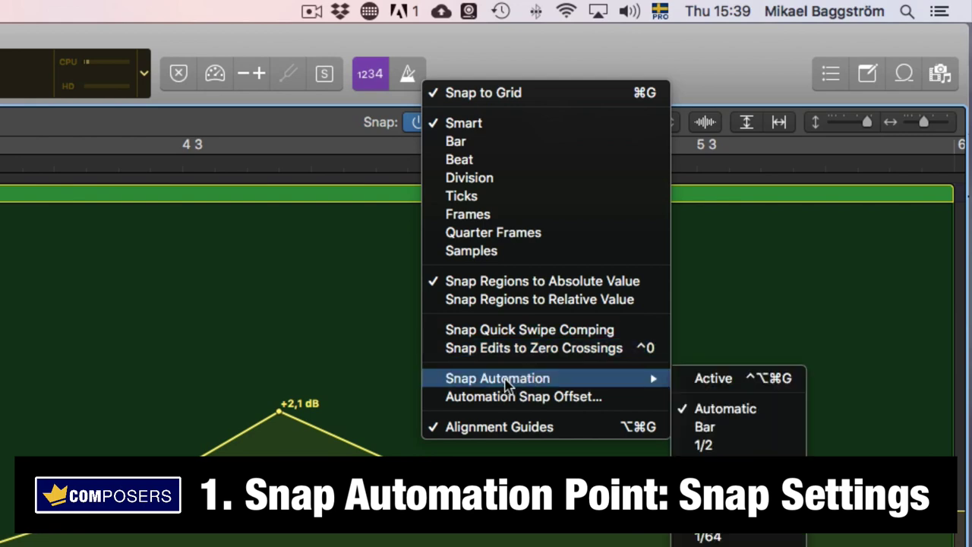
click(753, 378)
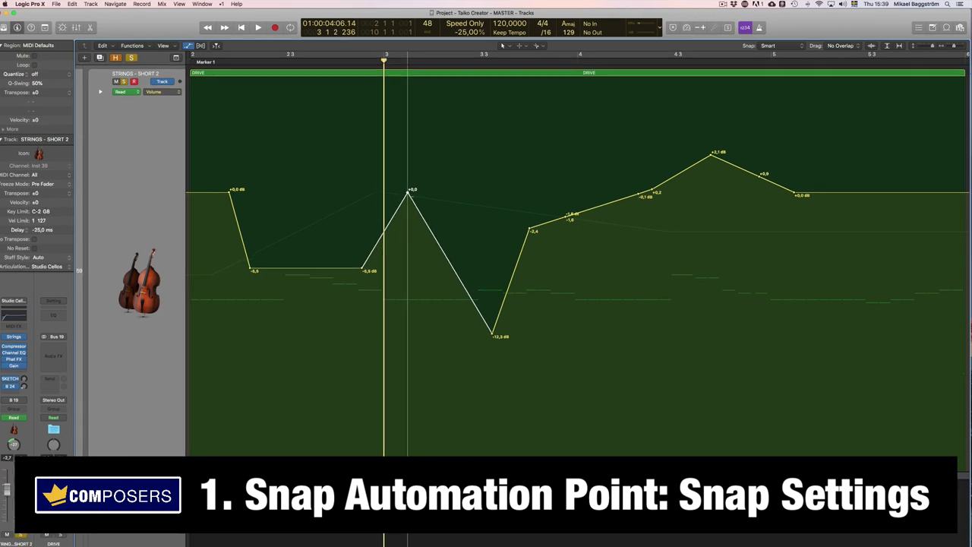
Step: Set Snap Automation to Automatic and snap the +0,0 dB point exactly onto bar 3
click(779, 45)
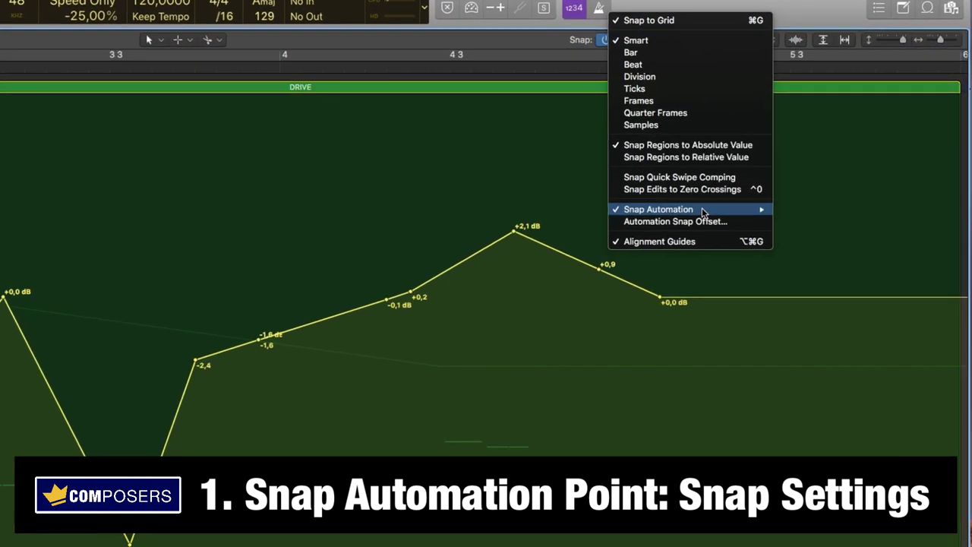
mouse_move(703, 213)
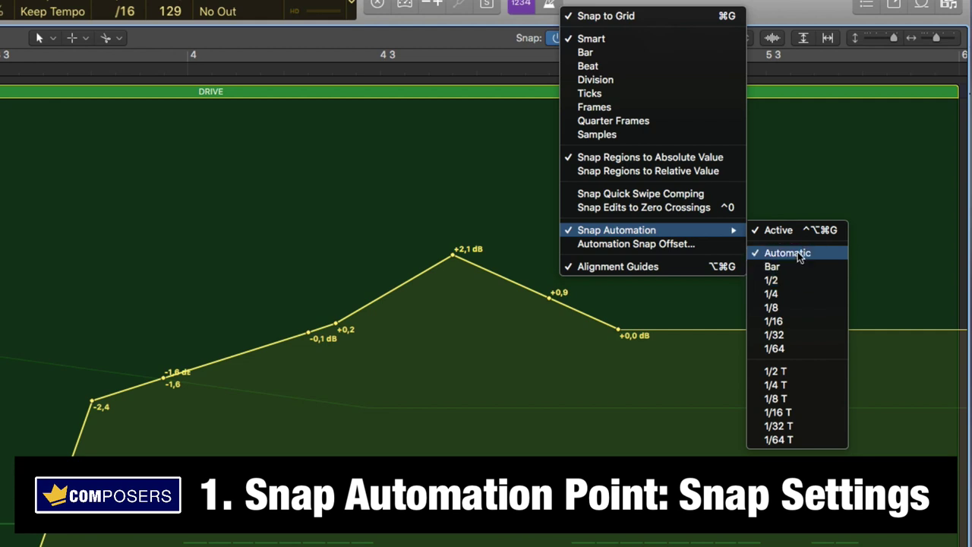
click(798, 251)
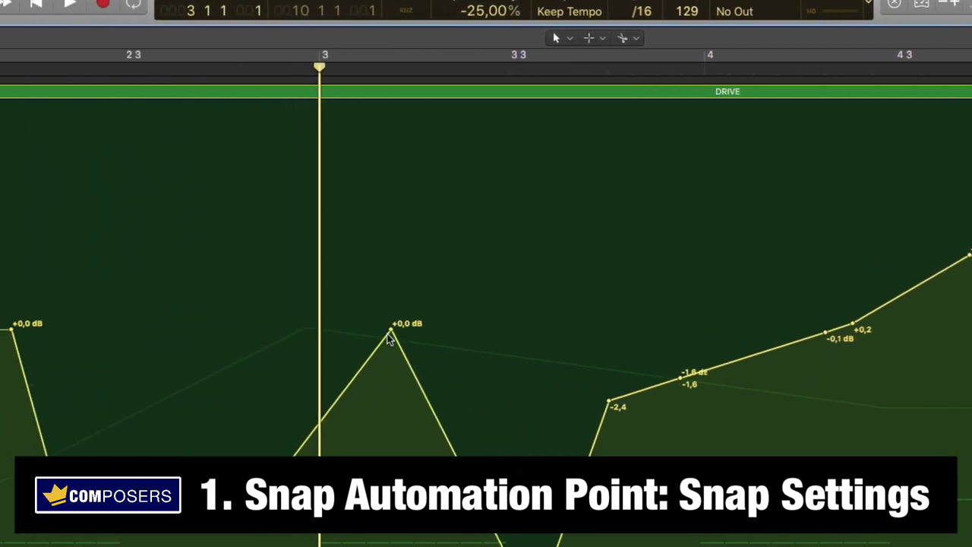
drag(177, 328, 129, 328)
drag(434, 329, 408, 328)
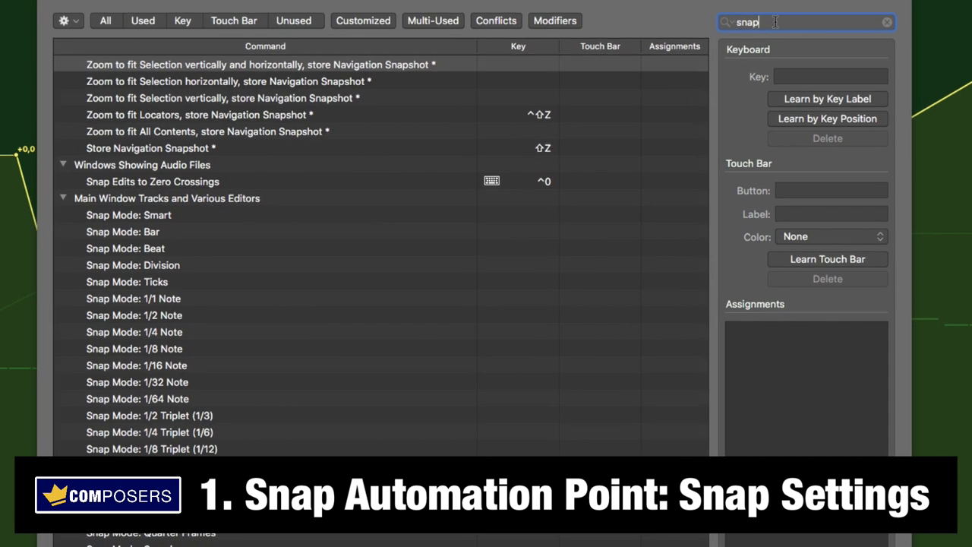
scroll(547, 228, down, 10)
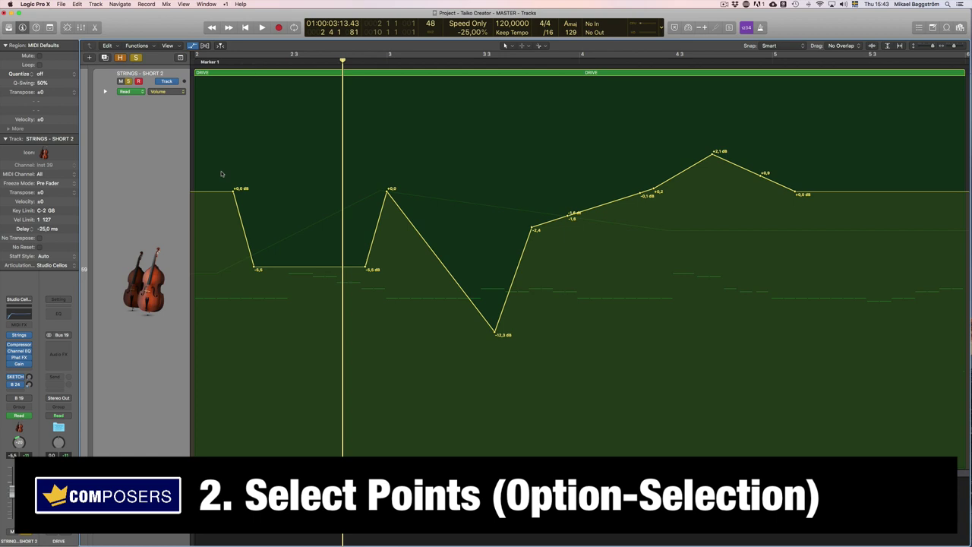
Step: Option-drag a rubber band around the first four strings volume points
drag(221, 165, 402, 293)
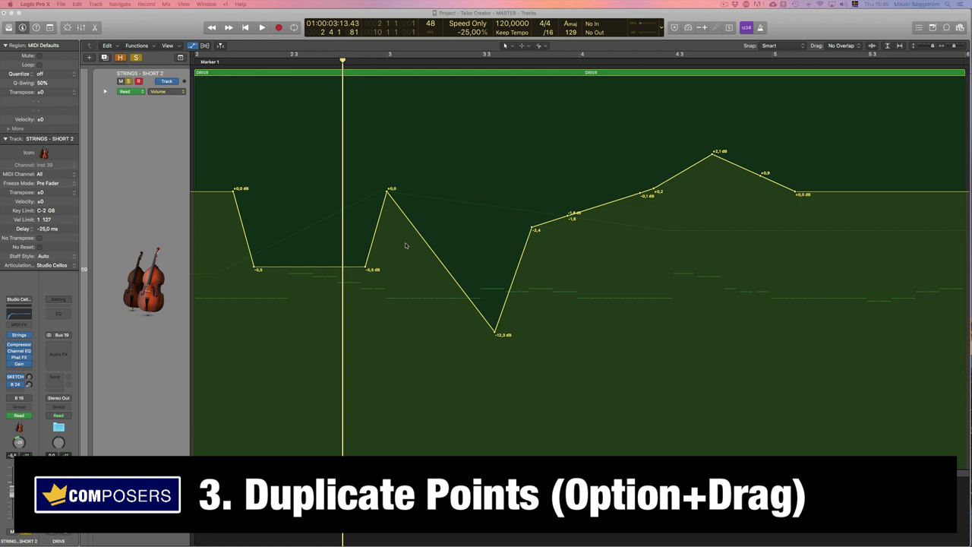
Step: Select the -5,5 dB and +0,0 points and Option-drag copies just before them
drag(402, 175, 345, 293)
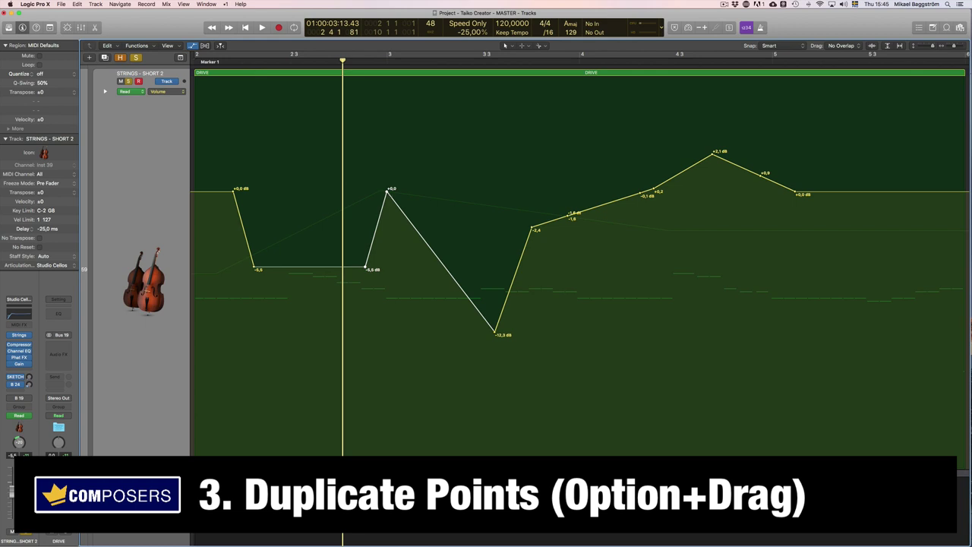
drag(387, 190, 314, 190)
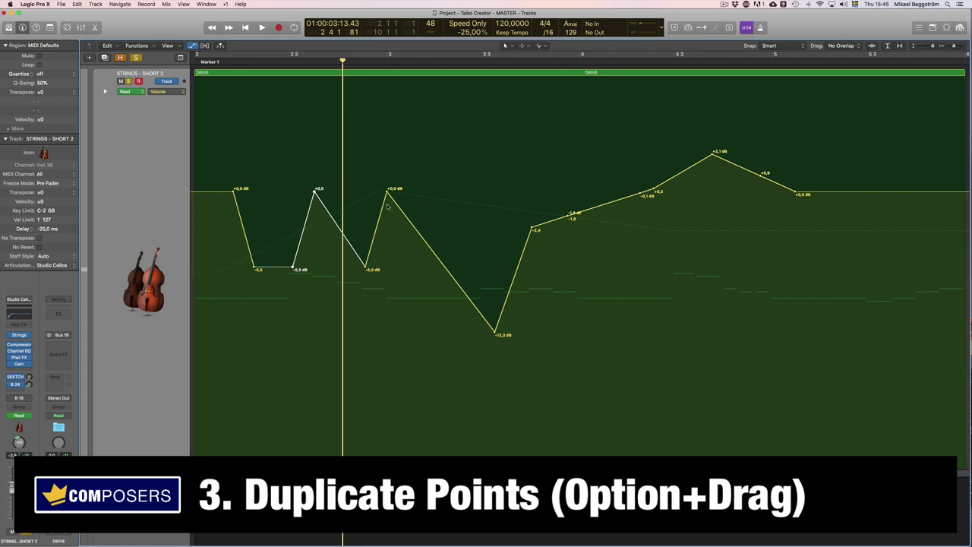
Step: Lower the bar 3 volume point from +0,0 dB to -1,1 dB without shifting its timing
click(603, 306)
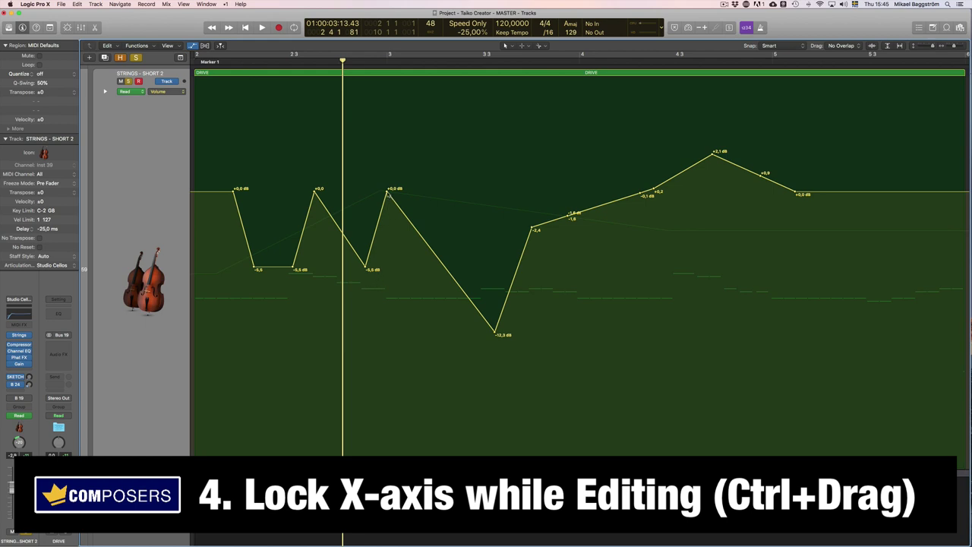
drag(388, 190, 388, 190)
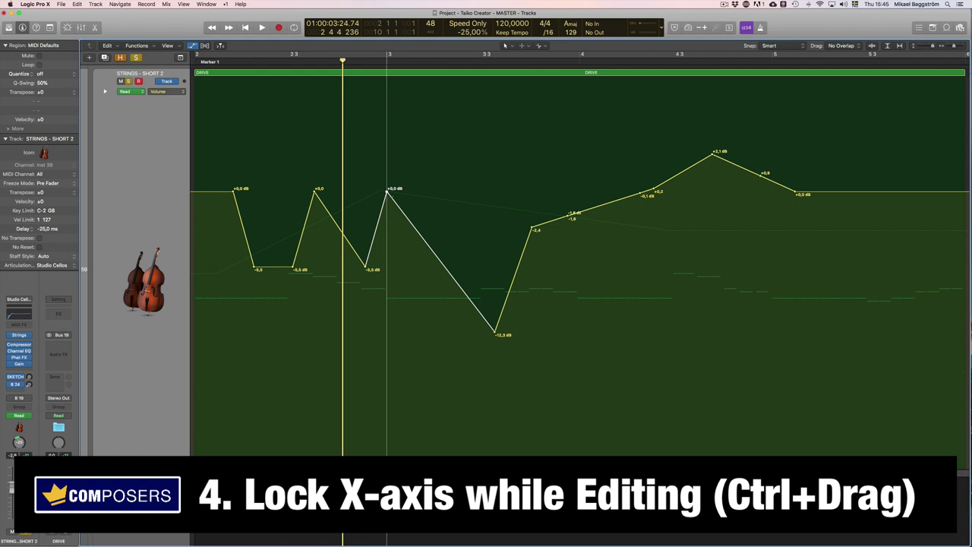
mouse_move(388, 190)
mouse_down()
mouse_move(387, 202)
mouse_move(388, 176)
mouse_move(387, 205)
mouse_up()
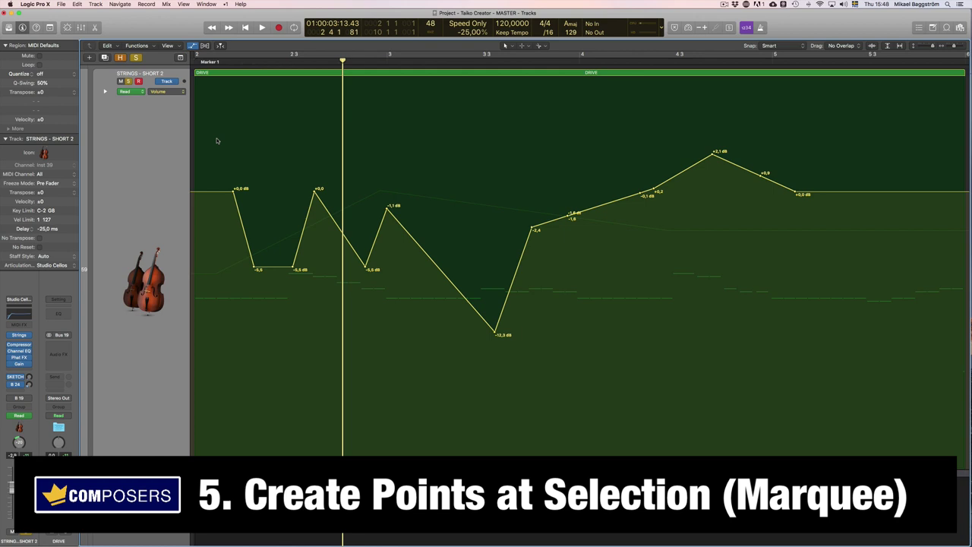
Step: Rubber-band select every strings volume point and delete them all
drag(214, 133, 829, 375)
key(Delete)
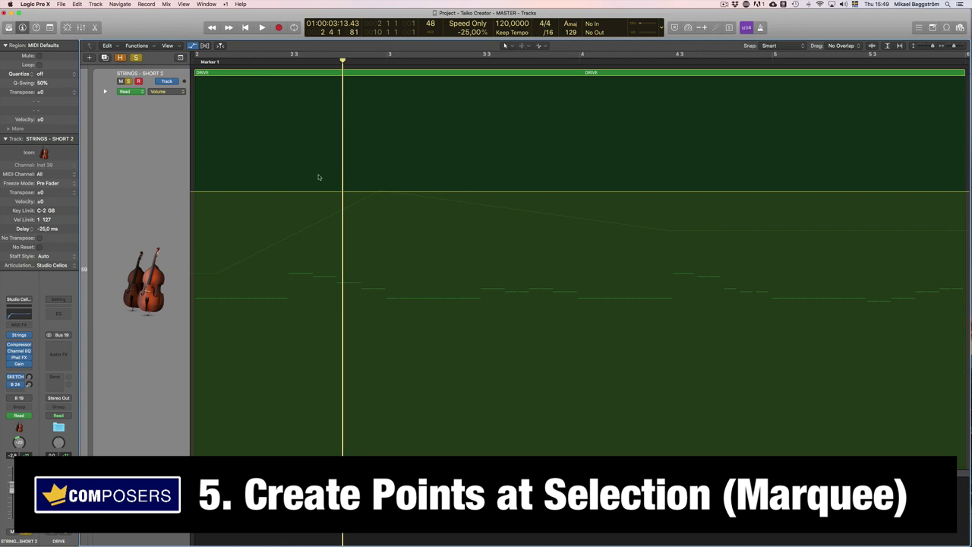
Step: Add range-border points around bar 3 and raise the later volume to +3,5 dB, ramping from +0,0 dB
drag(291, 167, 515, 210)
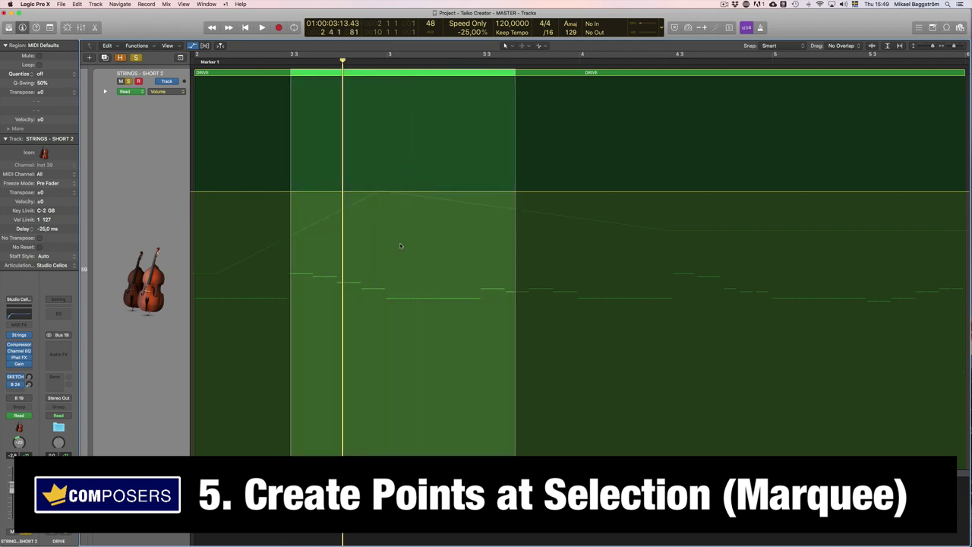
click(387, 197)
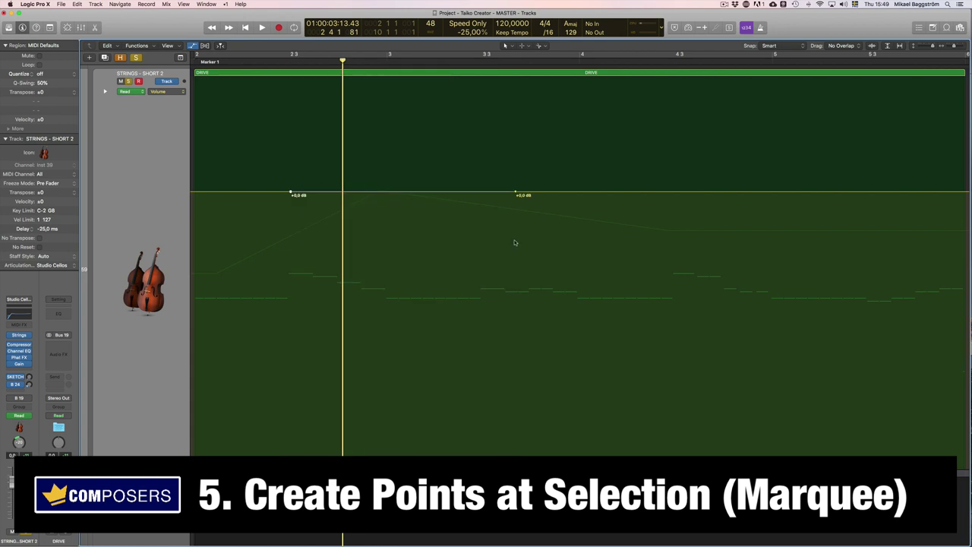
click(291, 193)
mouse_move(291, 193)
mouse_down()
mouse_move(290, 233)
mouse_move(291, 156)
mouse_move(292, 185)
mouse_up()
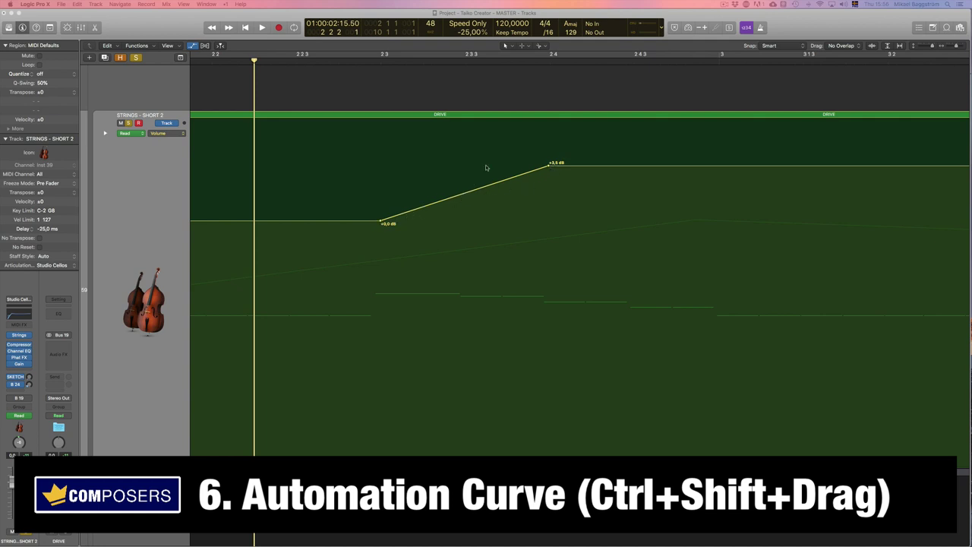
Step: Select the +0,0 to +3,5 dB ramp segment and bend it into an S-shaped curve
click(512, 46)
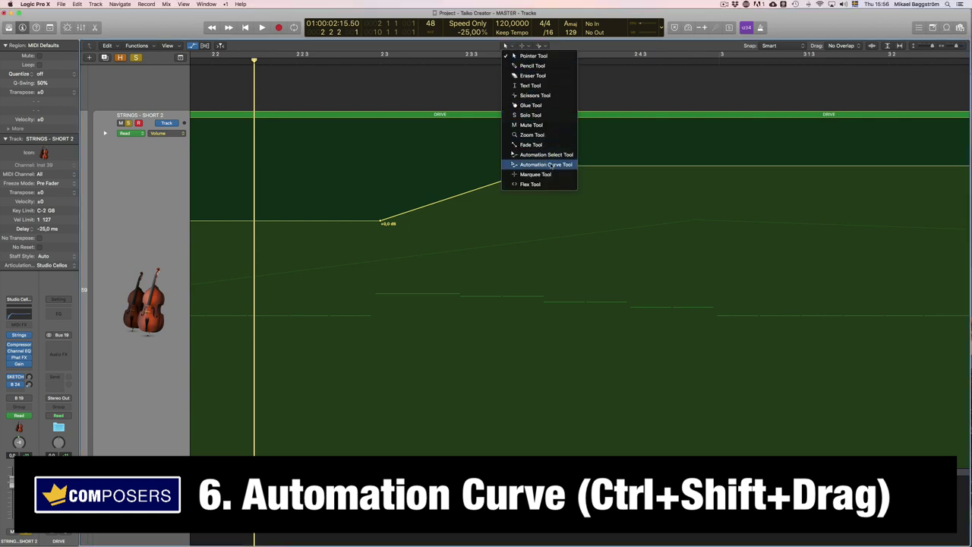
click(489, 49)
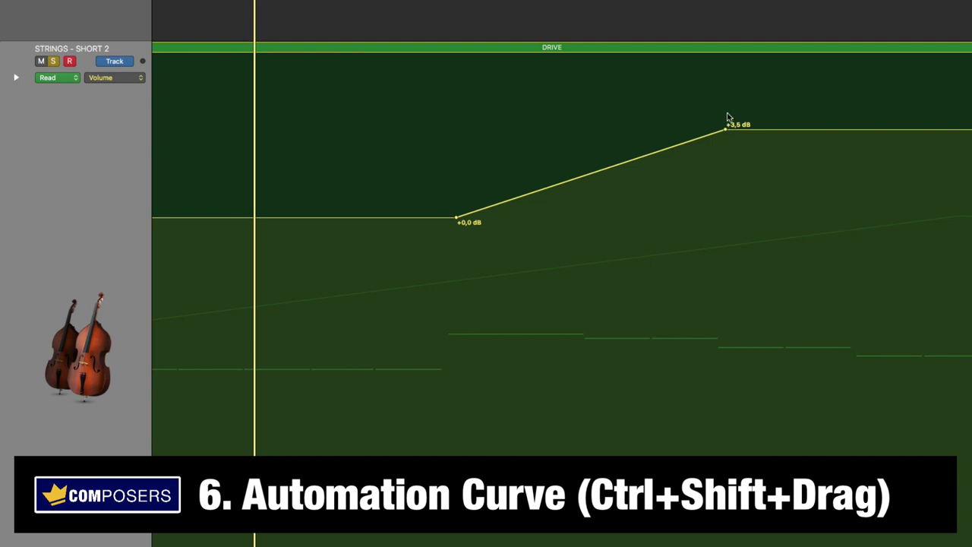
drag(605, 184, 440, 244)
drag(464, 226, 487, 223)
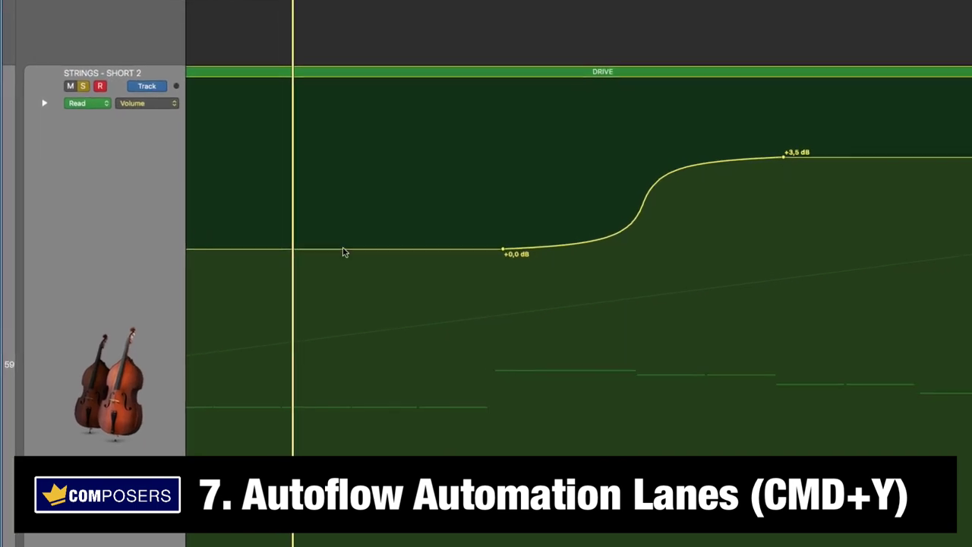
click(149, 91)
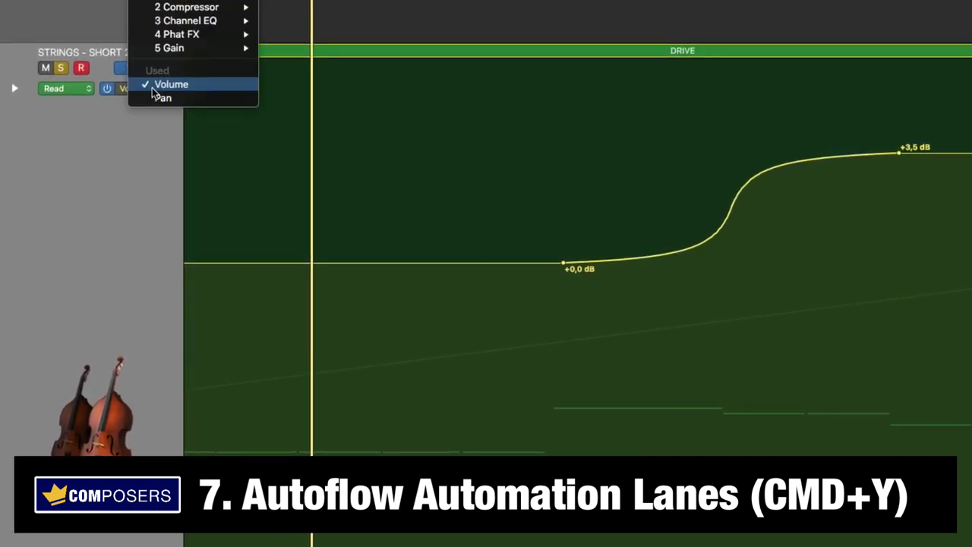
click(201, 96)
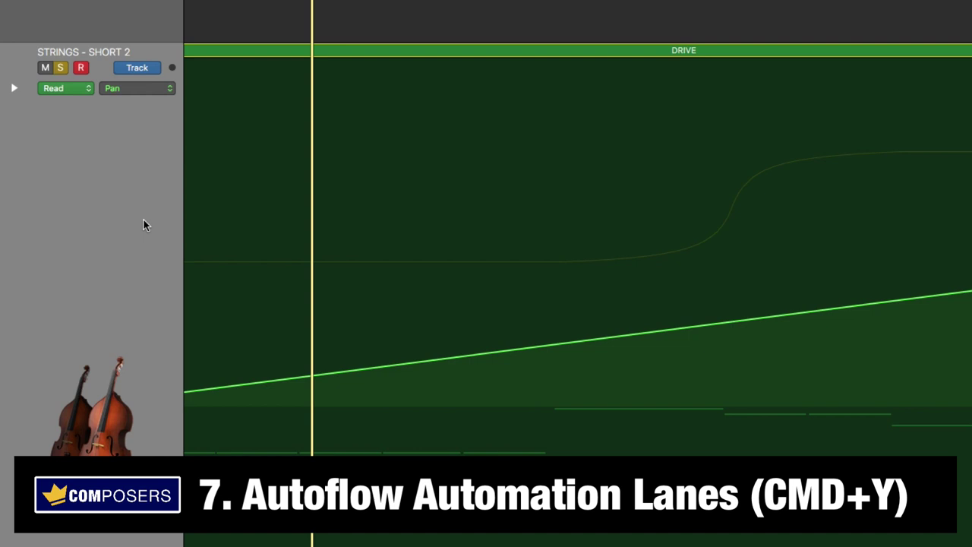
key(super+y)
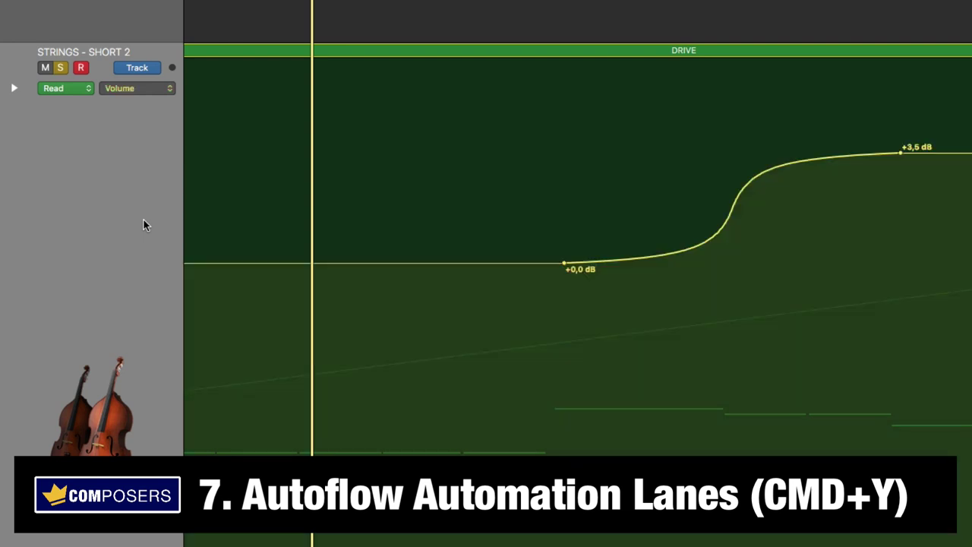
key(super+y)
key(super+y)
key(super+y)
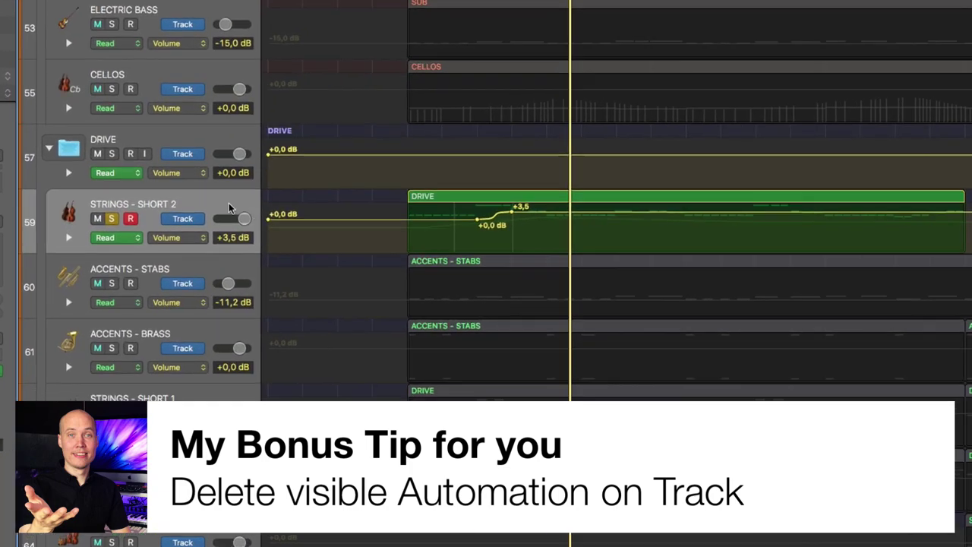
Step: Select DRIVE, show its Pan automation, and delete the visible automation on the Strings track
click(221, 219)
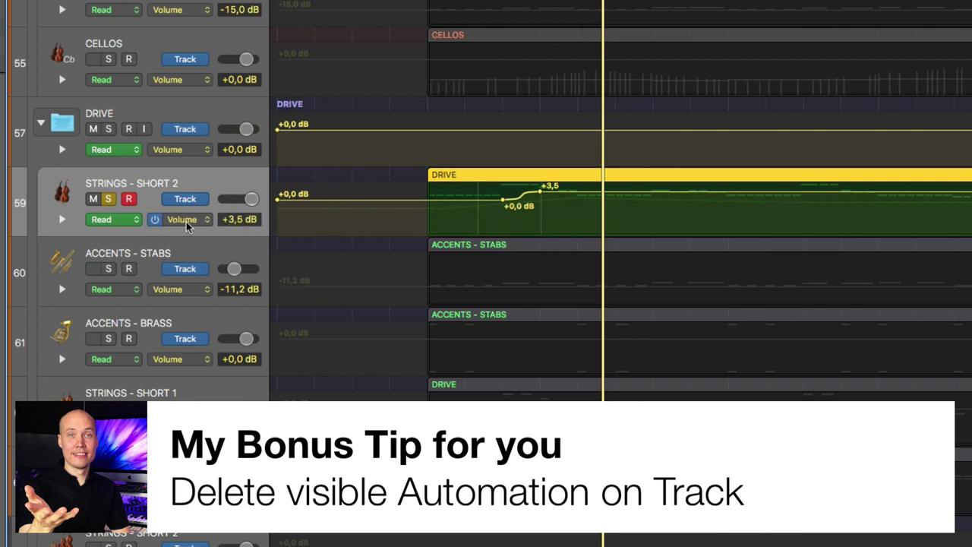
key(super+z)
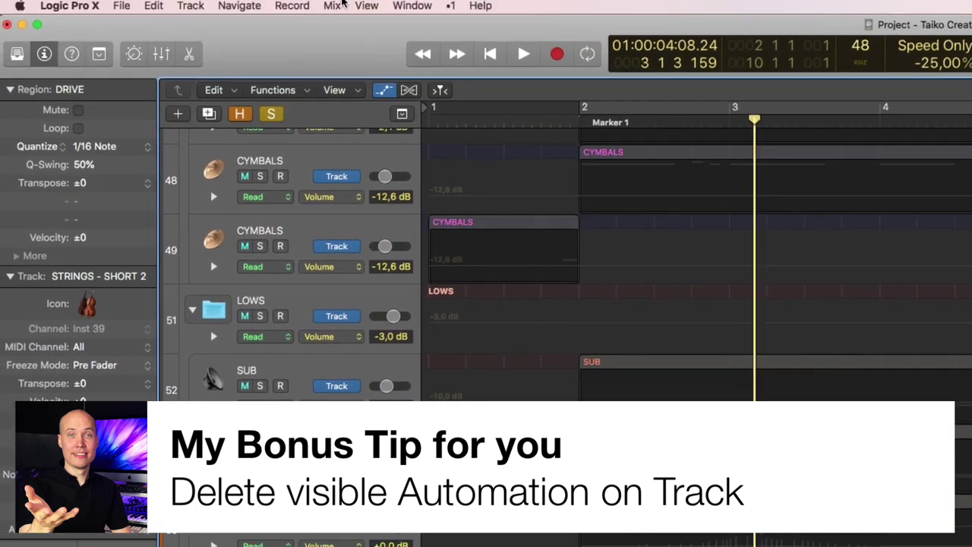
click(334, 9)
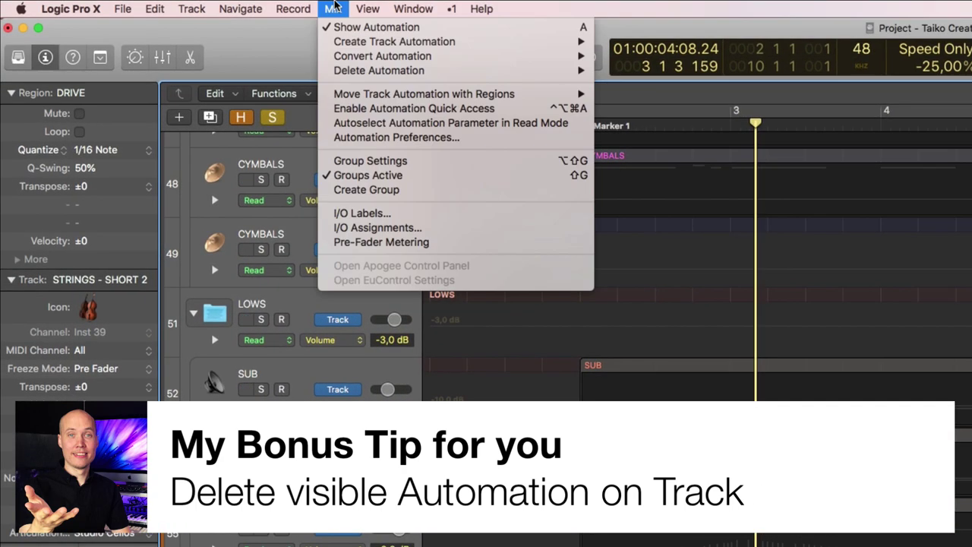
mouse_move(394, 75)
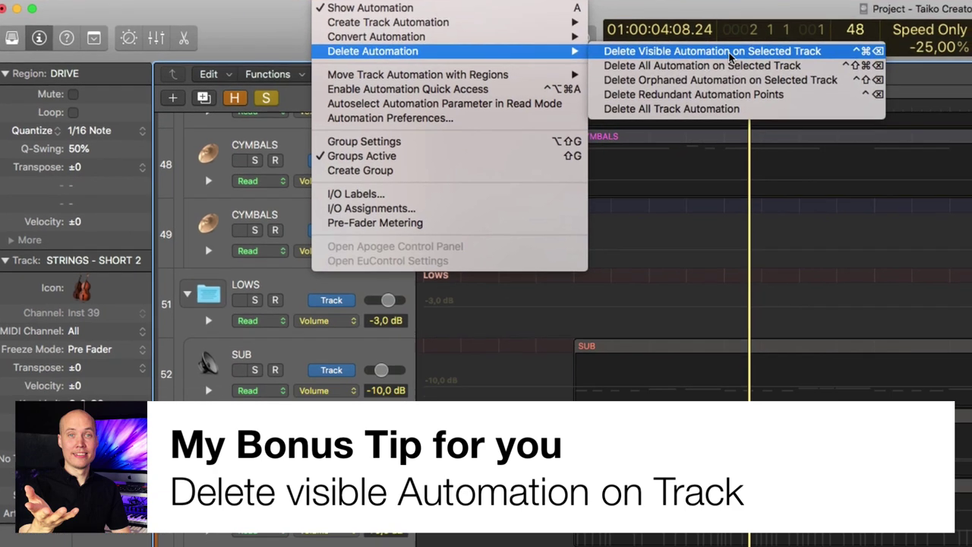
click(735, 72)
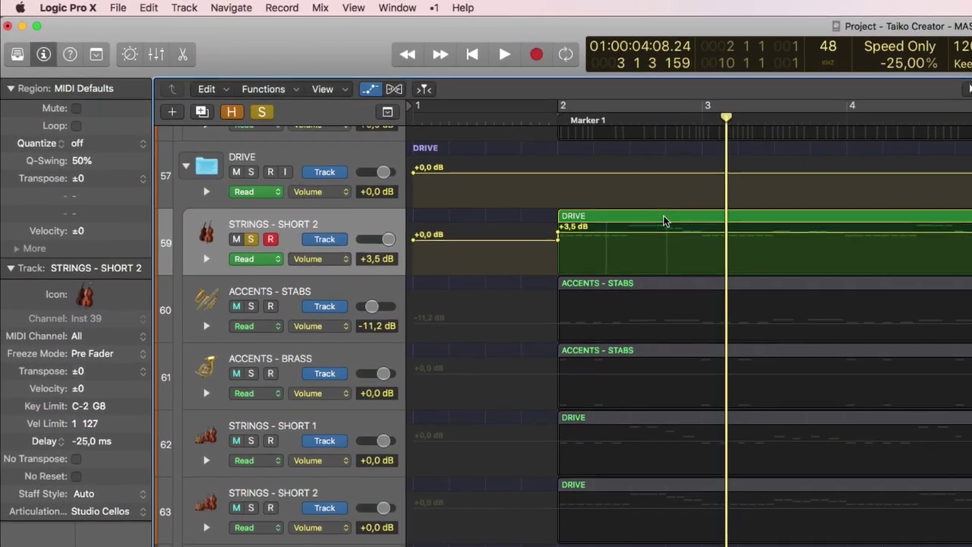
click(650, 215)
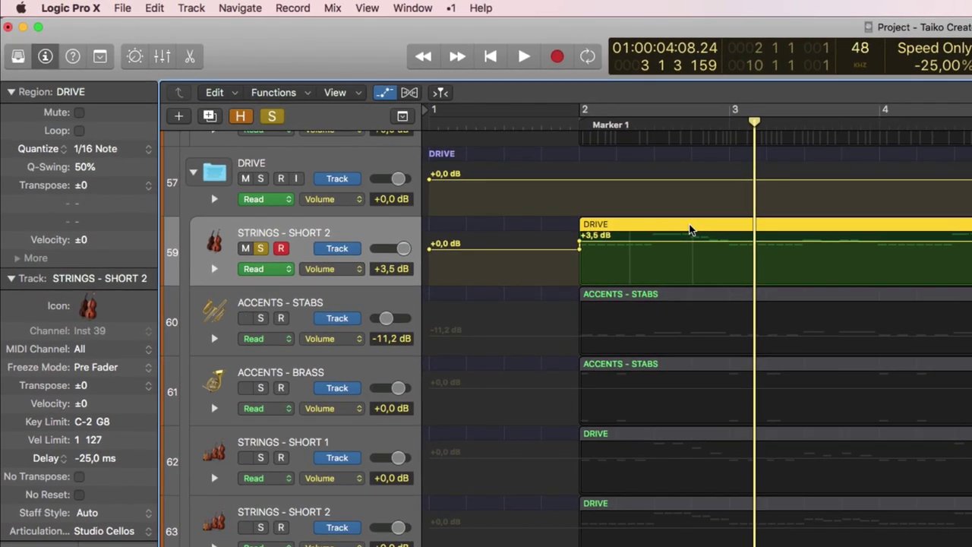
double_click(688, 227)
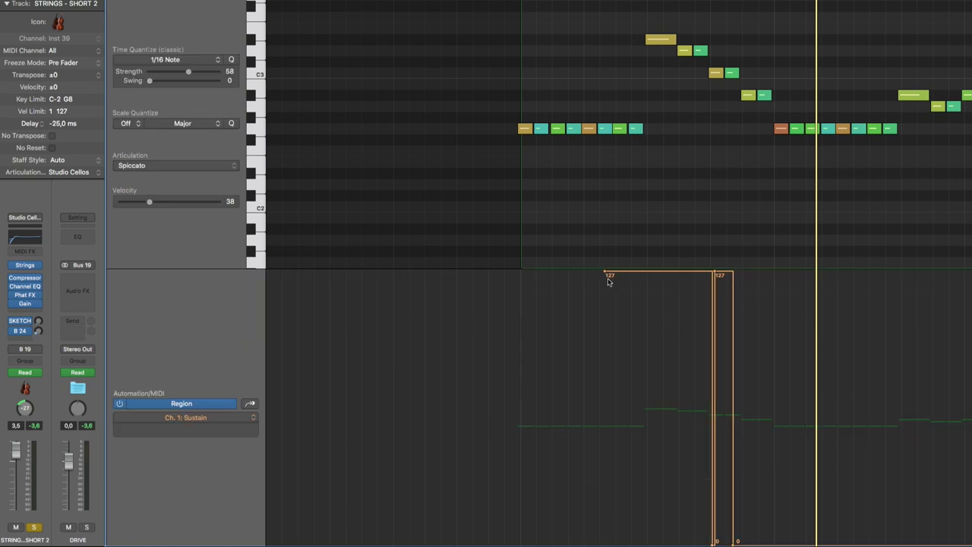
key(a)
key(e)
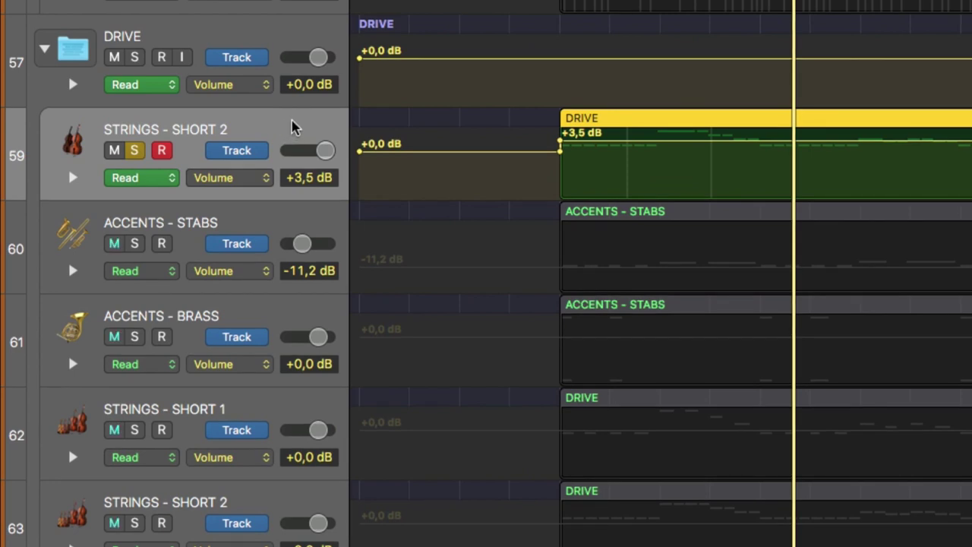
mouse_move(250, 154)
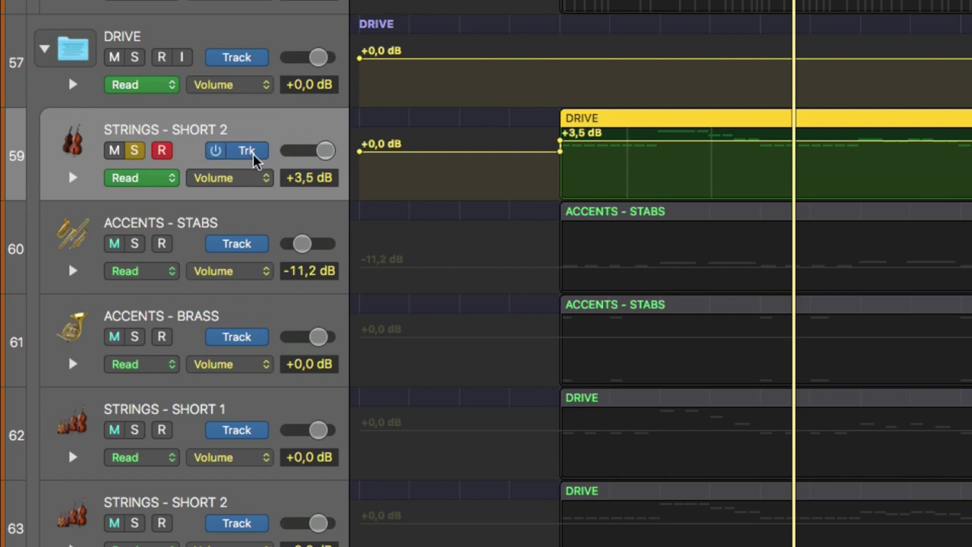
Step: Switch to region automation and delete the DRIVE region's visible sustain automation points (127, 0)
click(258, 155)
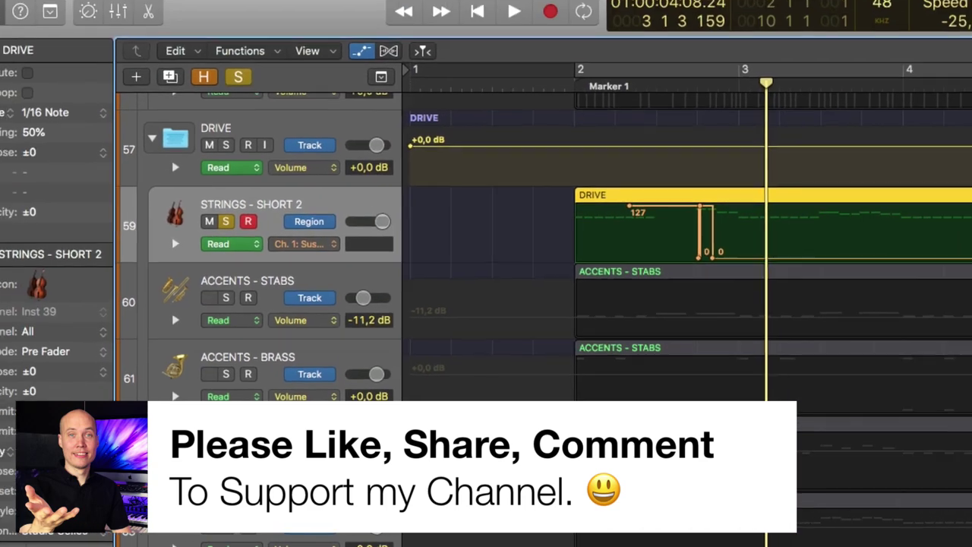
click(333, 8)
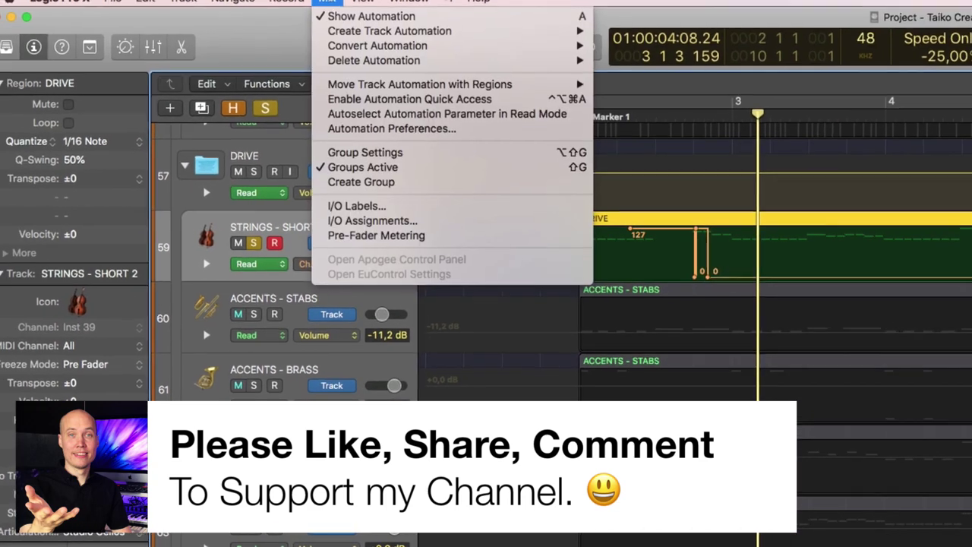
mouse_move(379, 73)
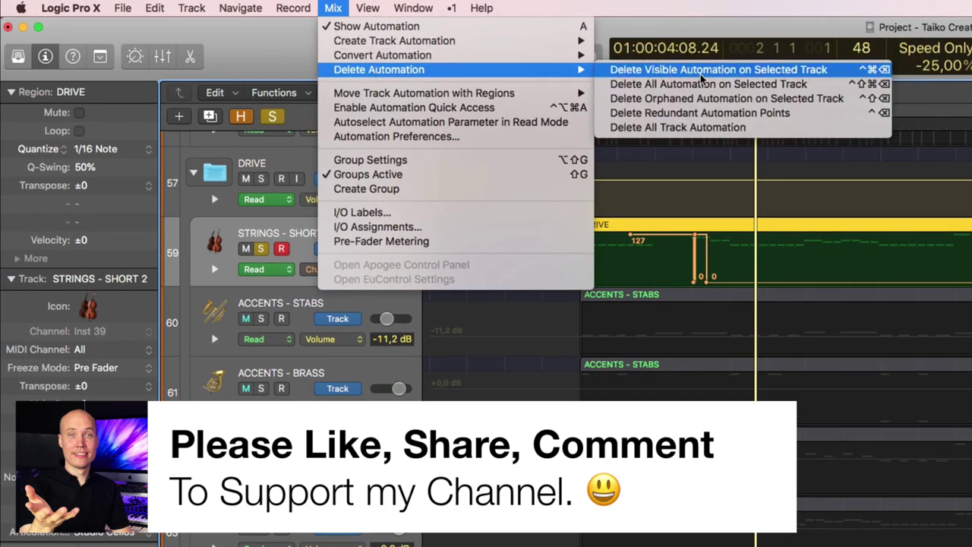
click(776, 71)
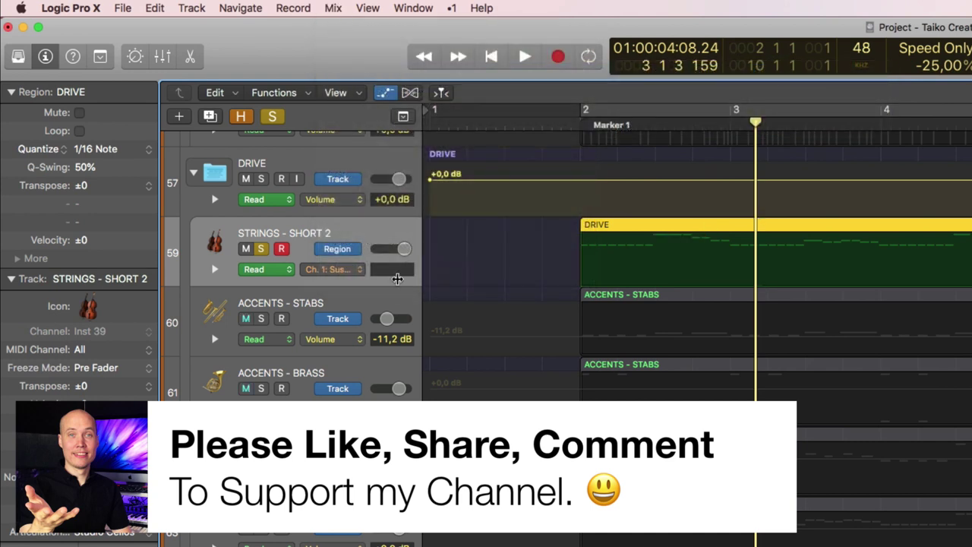